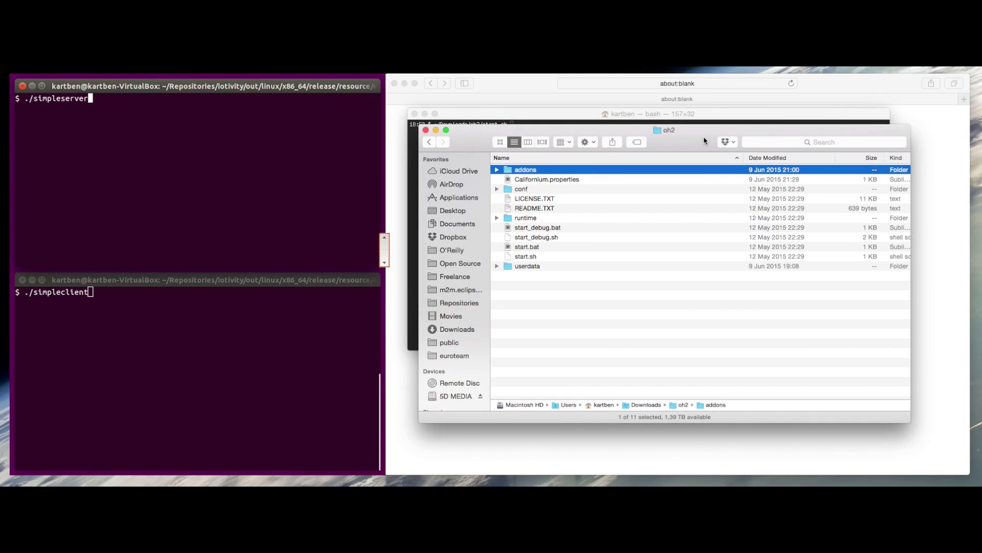
Confirm the IoTivity SNAPSHOT jar sits in oh2's addons folder, then close Finder and focus the bash terminal
{"action": "left_click", "coordinate": [617, 339]}
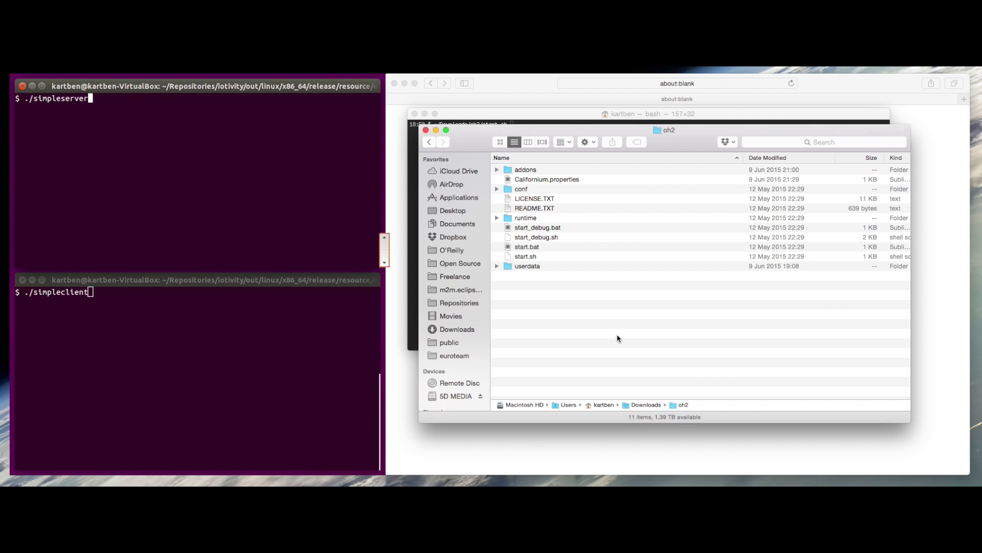
{"action": "left_click", "coordinate": [496, 169]}
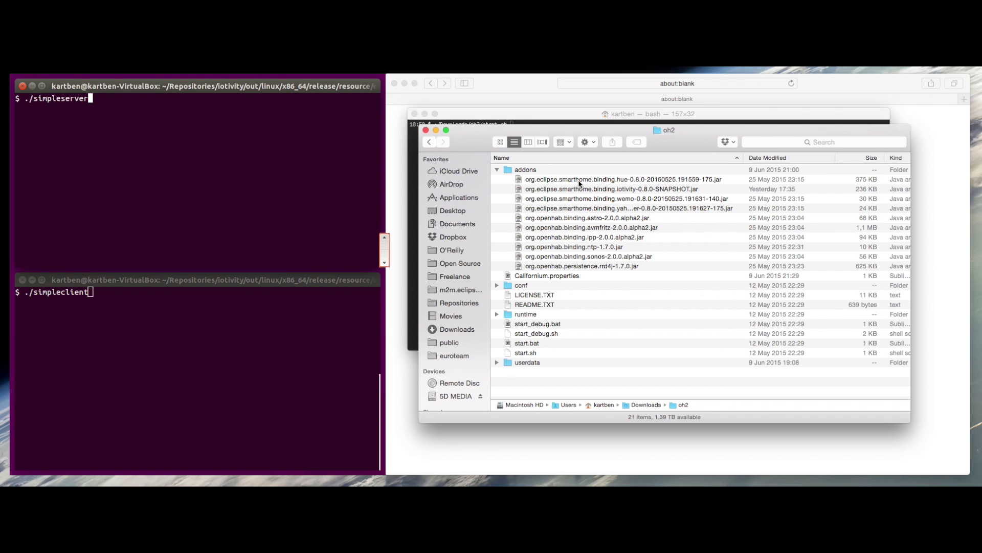
{"action": "left_click", "coordinate": [612, 190]}
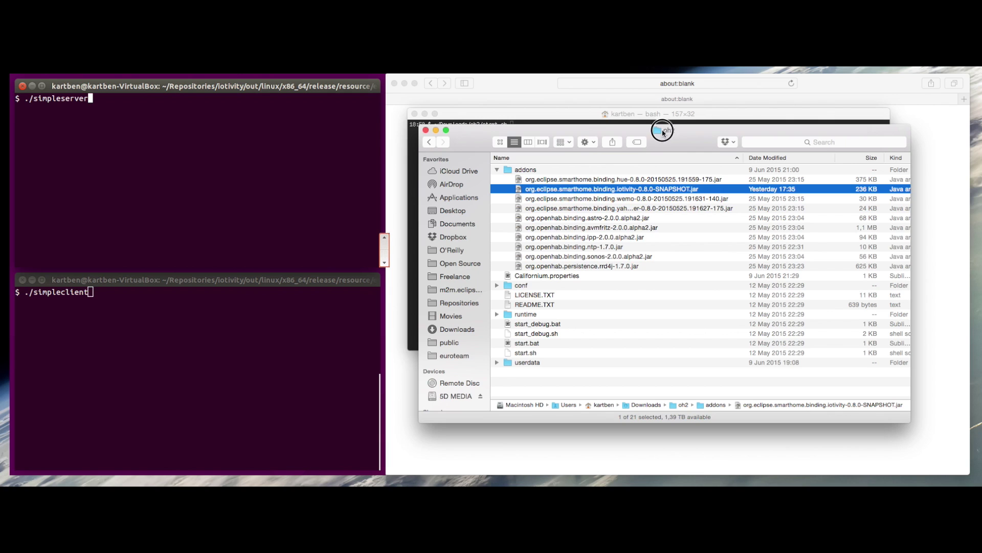
{"action": "key", "text": "super+w"}
{"action": "left_click", "coordinate": [561, 223]}
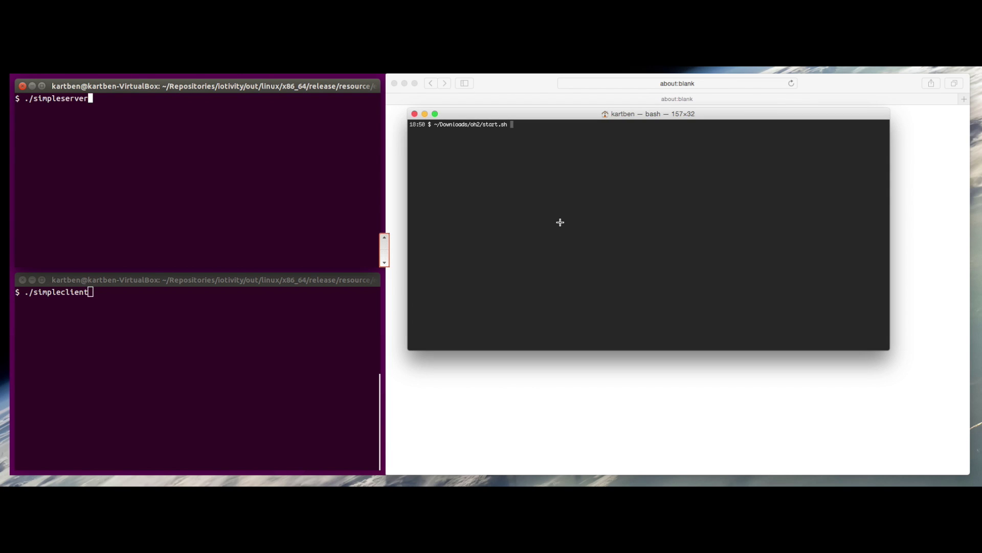
Run ~/Downloads/oh2/start.sh to launch the openHAB runtime, then bring Safari forward
{"action": "key", "text": "Return"}
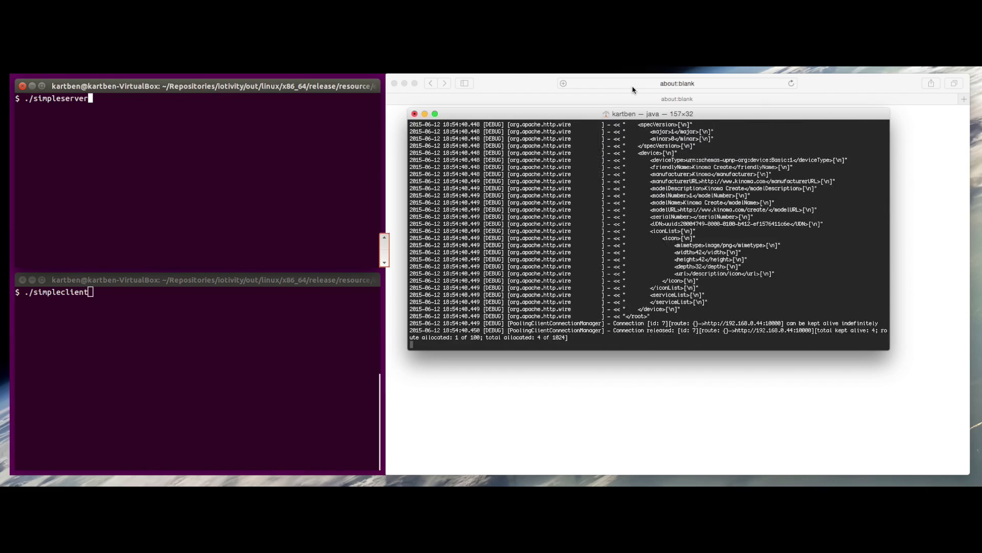
{"action": "left_click", "coordinate": [634, 90]}
Load Paper UI from localhost:8080, switch the Bathroom ceiling light on, and view the Ground Floor rooms
{"action": "left_click", "coordinate": [633, 87]}
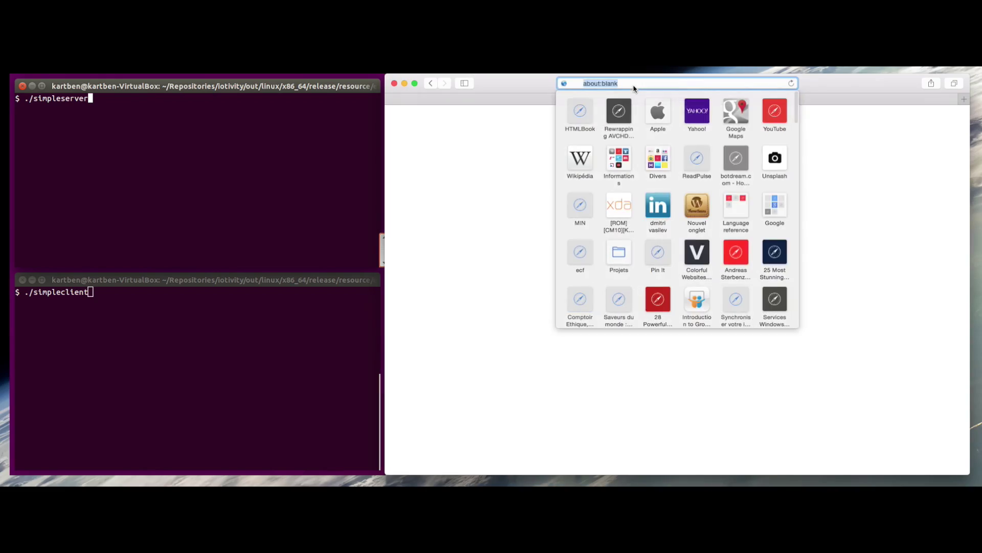
{"action": "type", "text": "lo"}
{"action": "key", "text": "Return"}
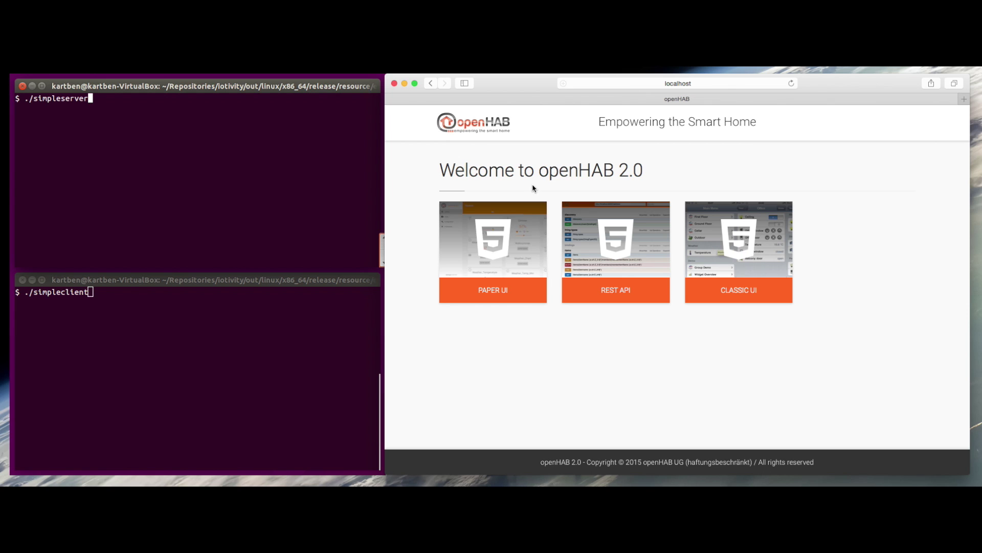
{"action": "left_click", "coordinate": [487, 255]}
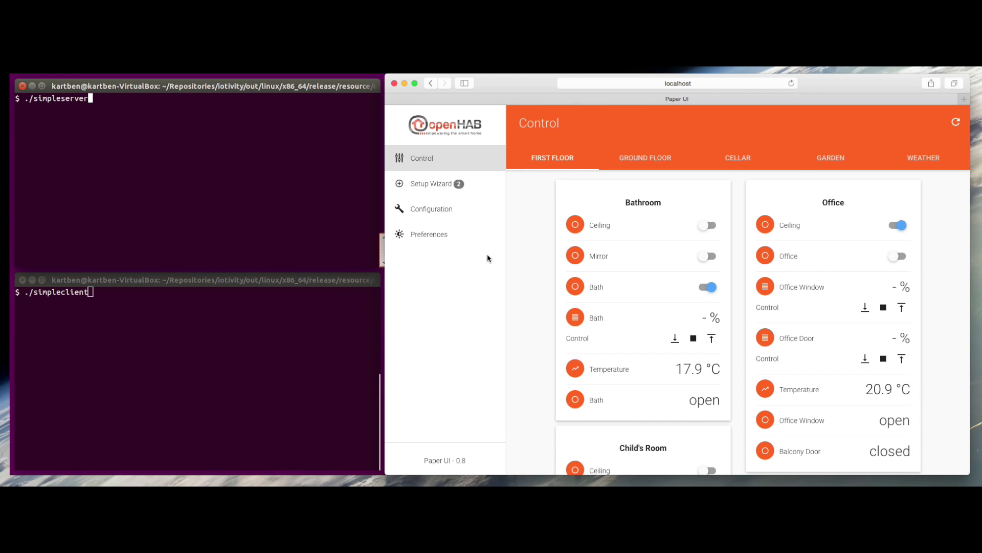
{"action": "left_click", "coordinate": [706, 226]}
{"action": "left_click", "coordinate": [645, 160]}
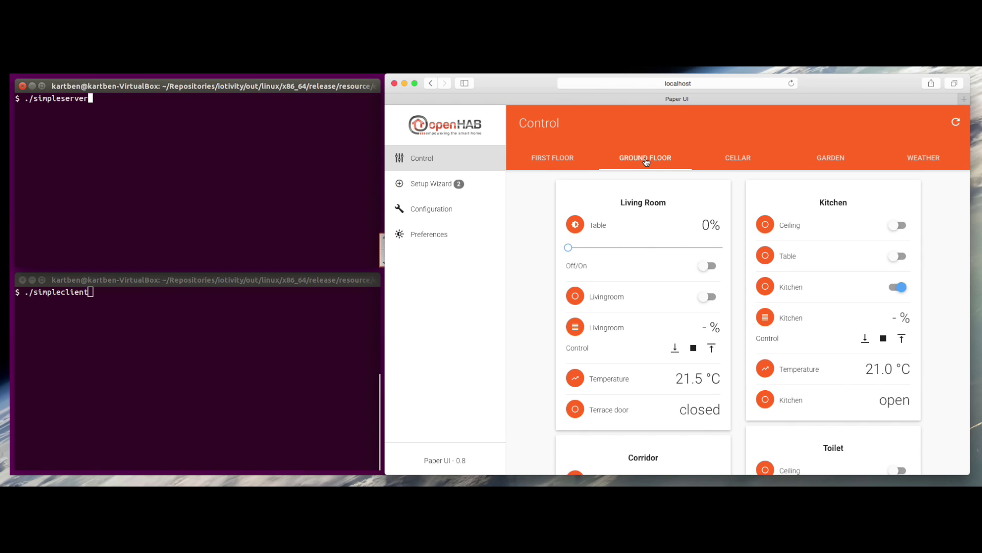
Add the Yahoo Weather Information thing from the inbox to the Weather group
{"action": "left_click", "coordinate": [430, 185]}
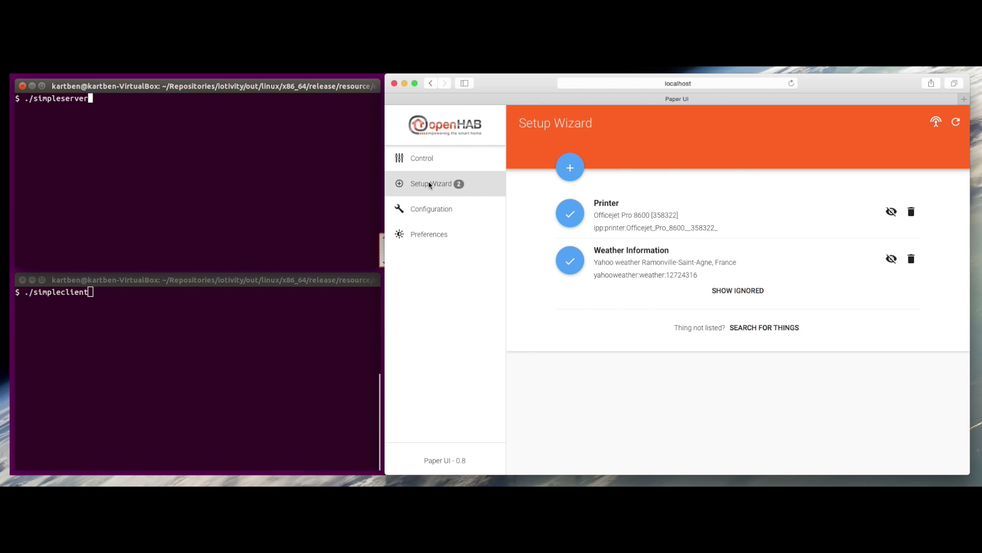
{"action": "left_click", "coordinate": [575, 269]}
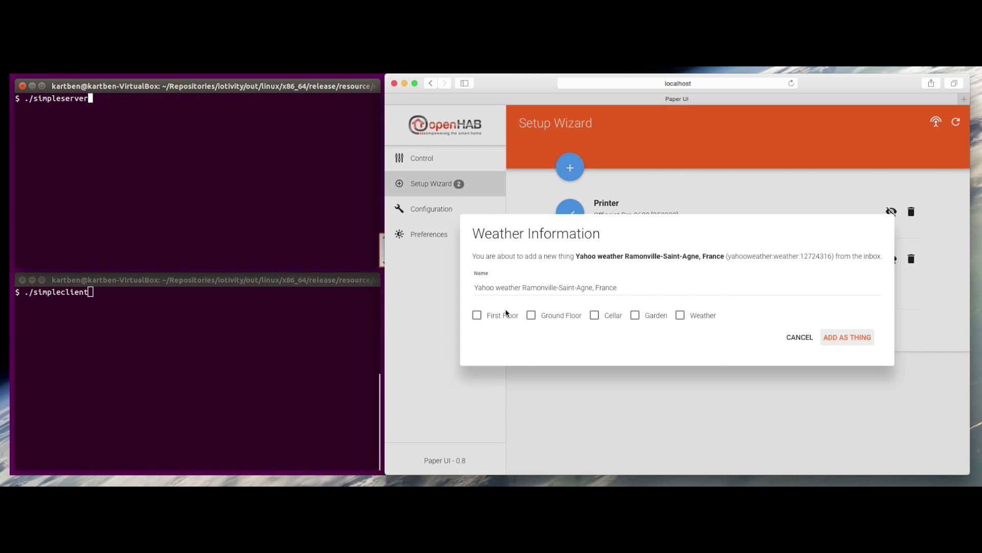
{"action": "left_click", "coordinate": [680, 315]}
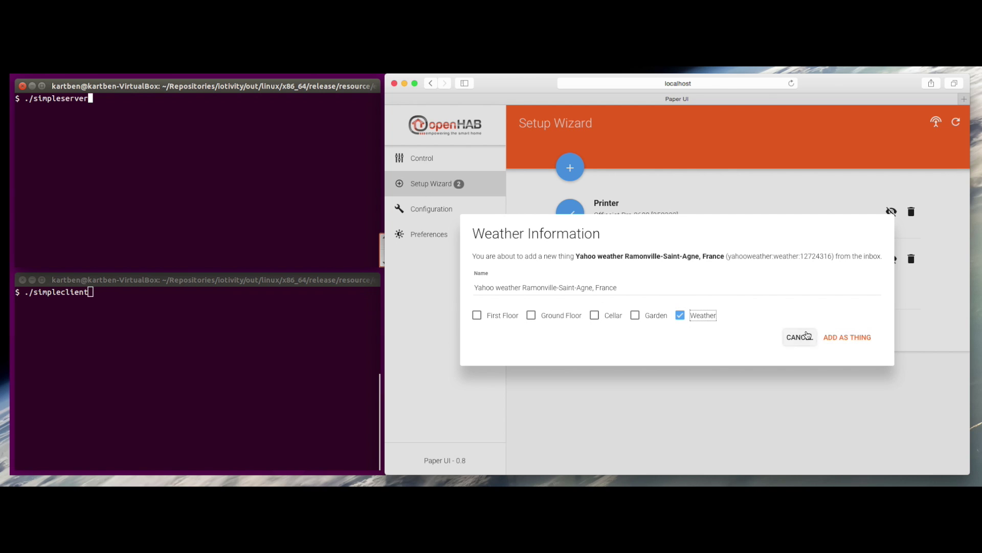
{"action": "left_click", "coordinate": [847, 338]}
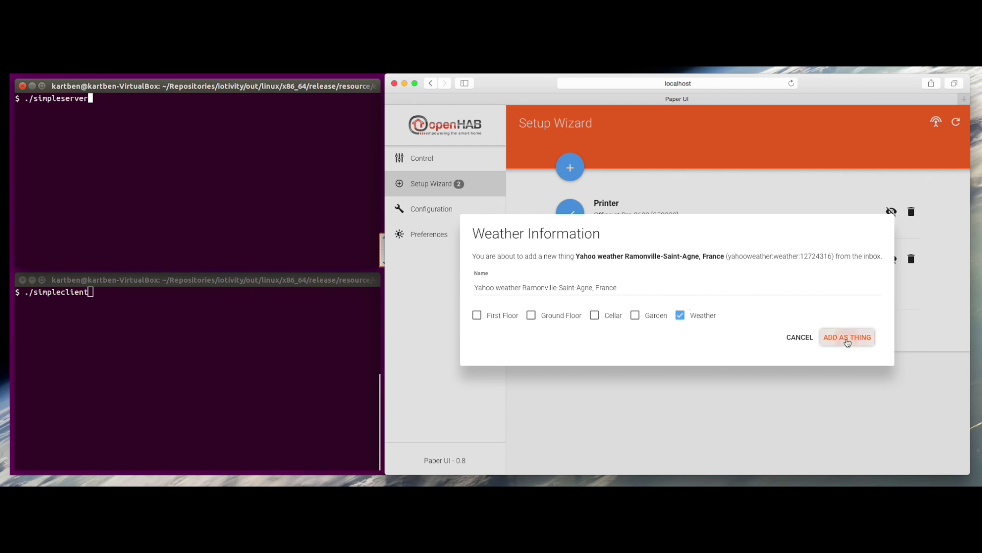
Check the Yahoo weather readings under the Control page's Weather tab after a refresh, then return to the inbox
{"action": "left_click", "coordinate": [438, 163]}
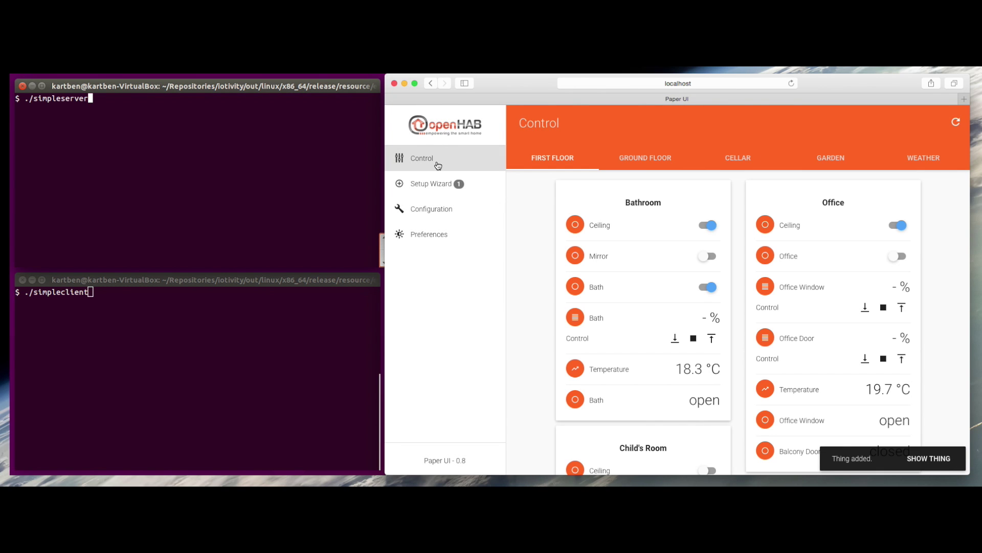
{"action": "left_click", "coordinate": [921, 159]}
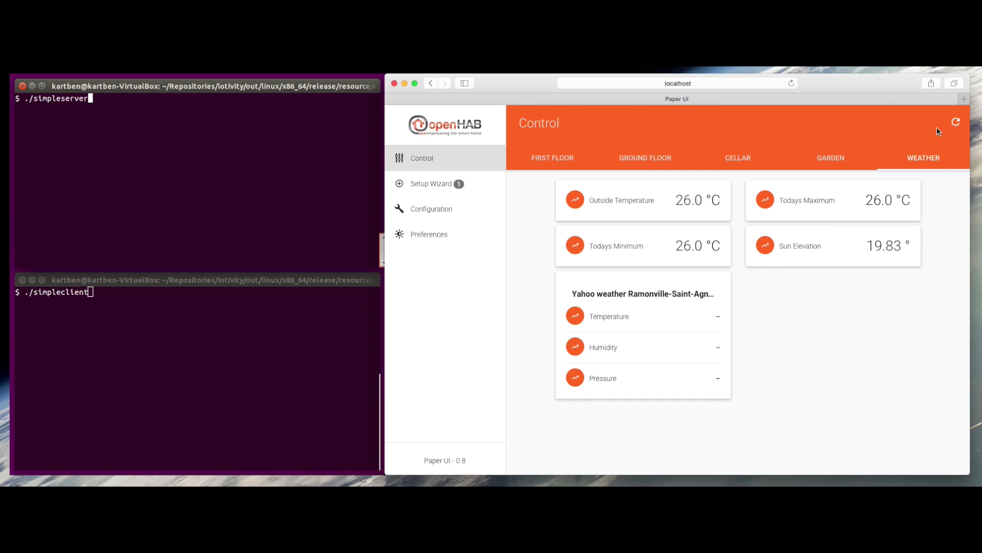
{"action": "left_click", "coordinate": [955, 122]}
{"action": "left_click", "coordinate": [914, 161]}
{"action": "left_click", "coordinate": [432, 197]}
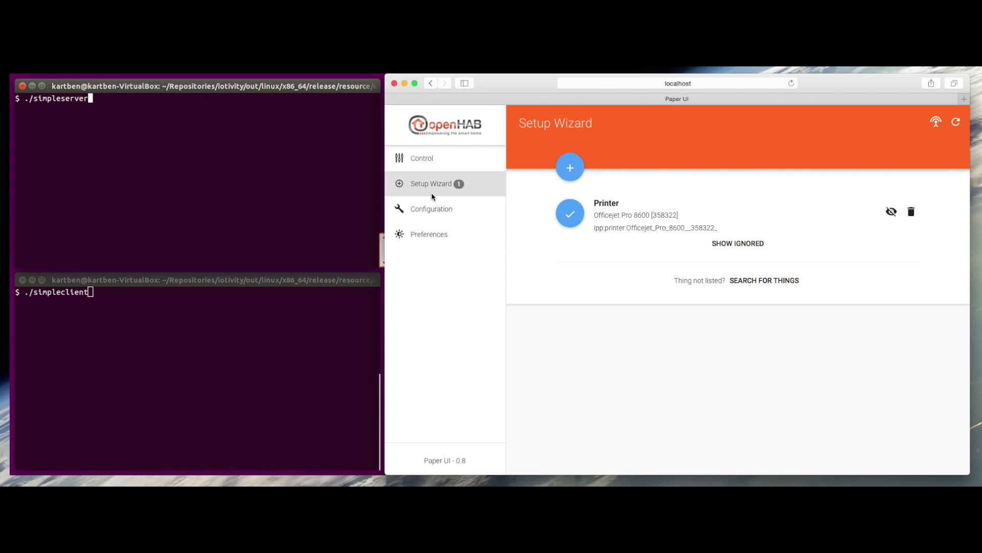
Start ./simpleserver in the upper terminal so an IoTivity Light Device appears in the inbox
{"action": "left_click", "coordinate": [263, 165]}
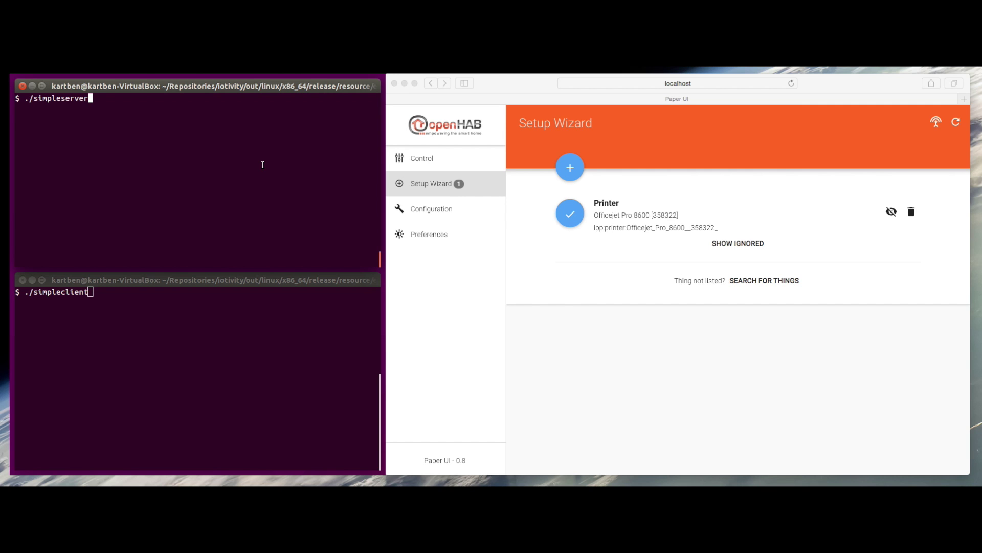
{"action": "key", "text": "Return"}
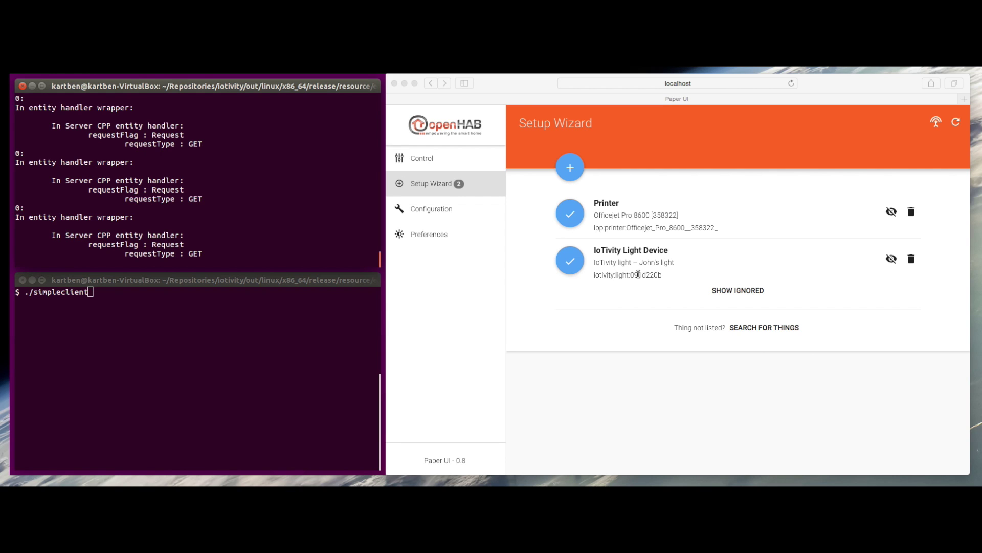
{"action": "left_click", "coordinate": [571, 261]}
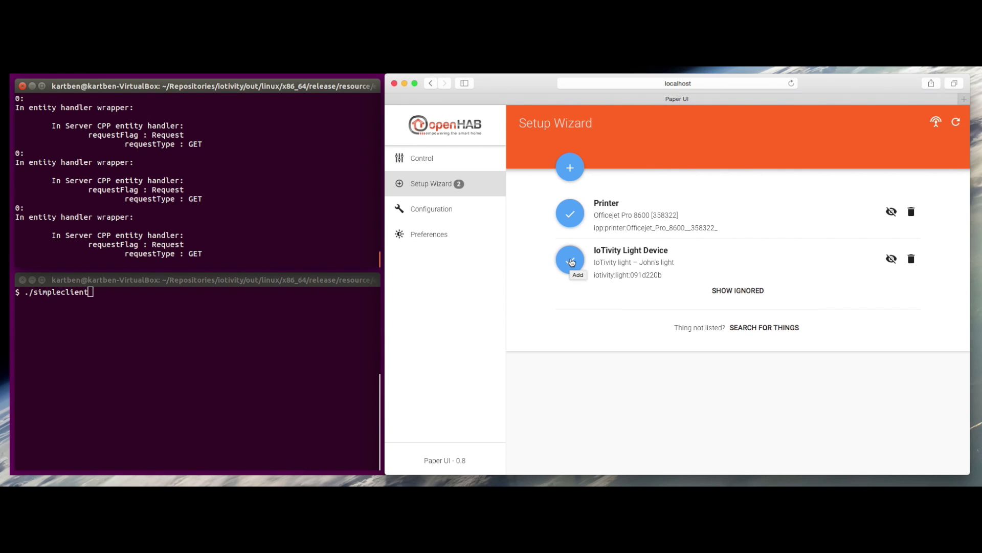
Begin a new group named 'IoTivity' under Configuration > Groups
{"action": "left_click", "coordinate": [429, 218]}
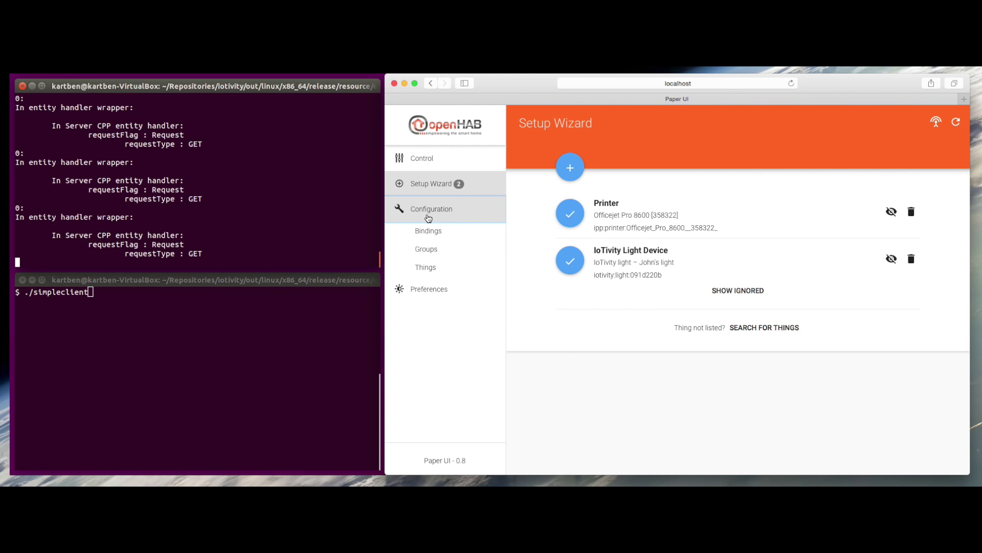
{"action": "left_click", "coordinate": [429, 253]}
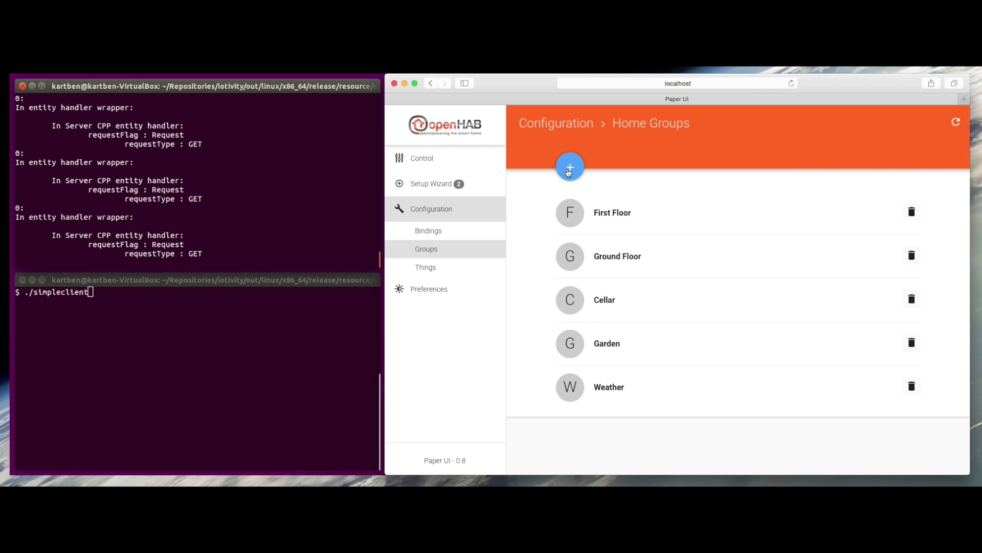
{"action": "left_click", "coordinate": [569, 169]}
{"action": "left_click", "coordinate": [655, 301]}
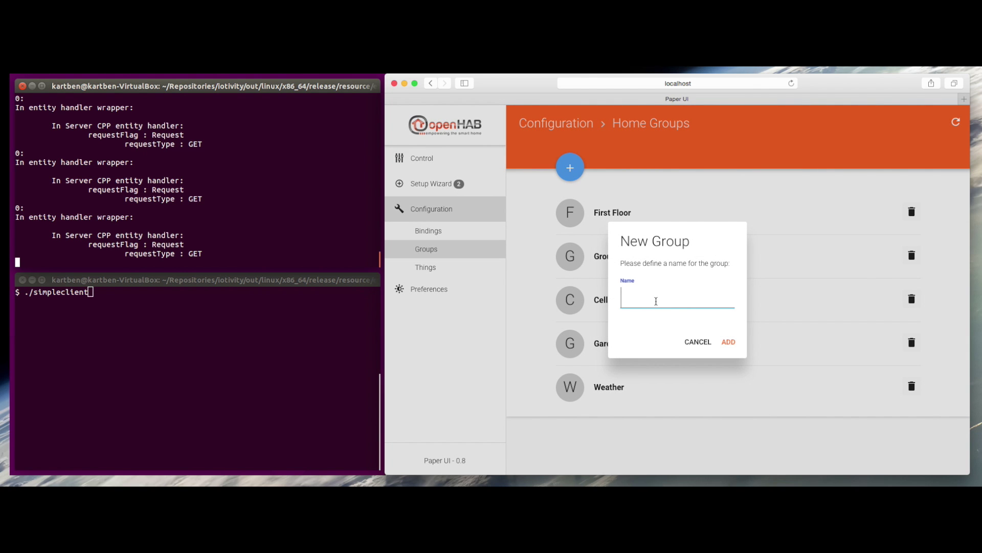
{"action": "type", "text": "IoTivity"}
Create the IoTivity group, then add the discovered IoTivity Light Device to it as a thing
{"action": "left_click", "coordinate": [729, 343]}
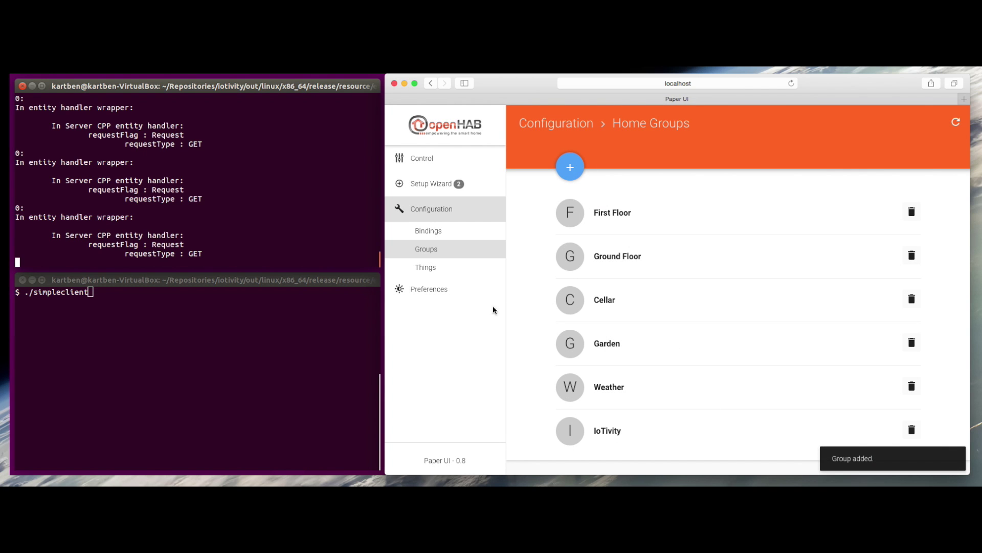
{"action": "left_click", "coordinate": [431, 191]}
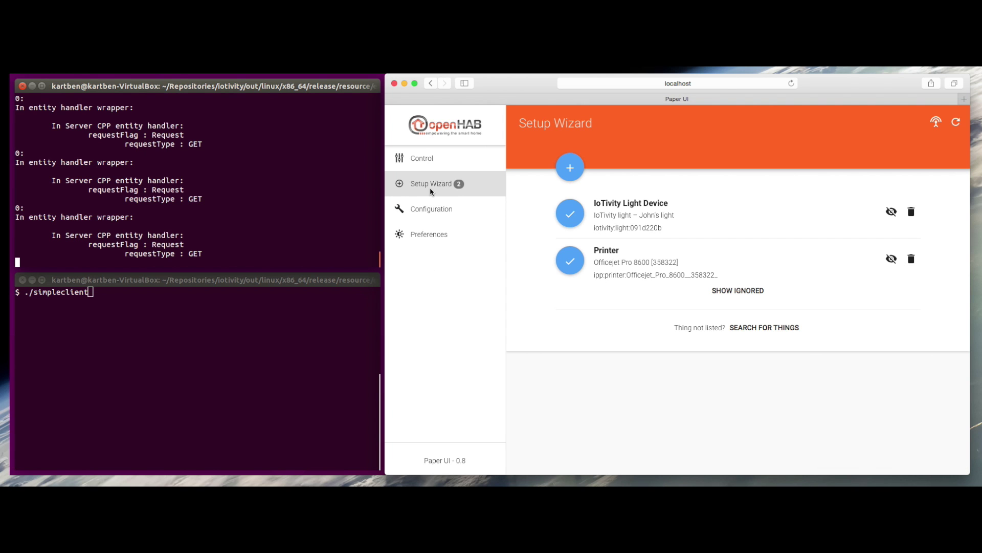
{"action": "left_click", "coordinate": [572, 218]}
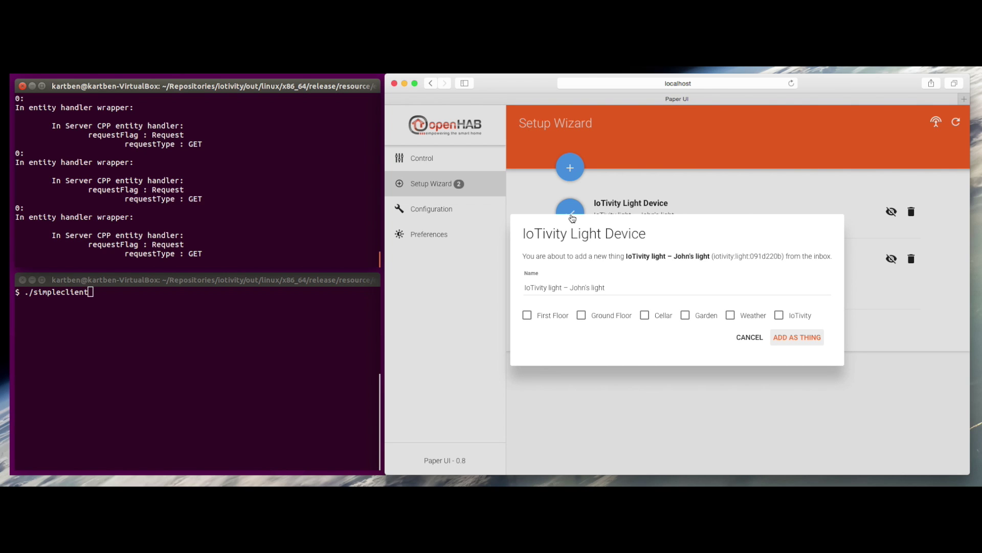
{"action": "left_click", "coordinate": [779, 315]}
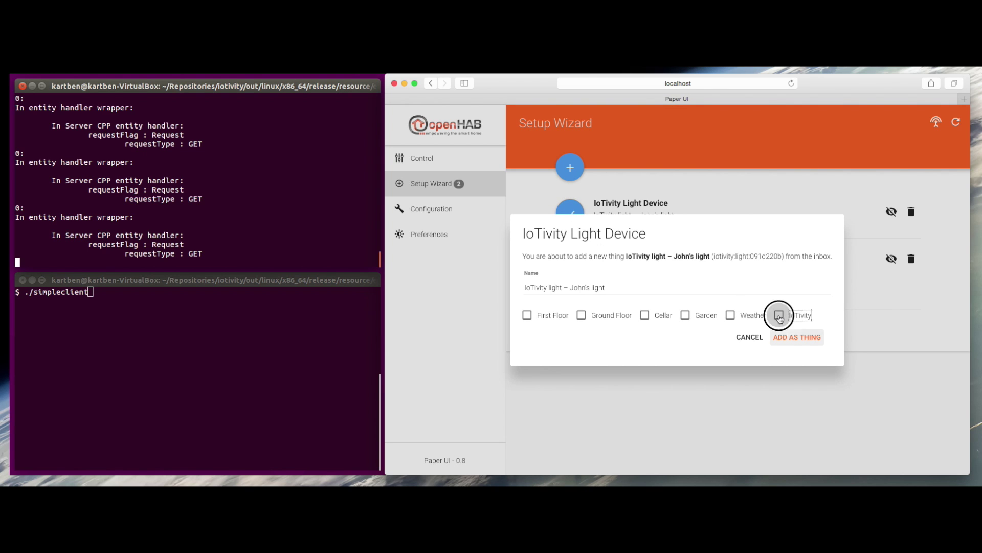
{"action": "left_click", "coordinate": [793, 337]}
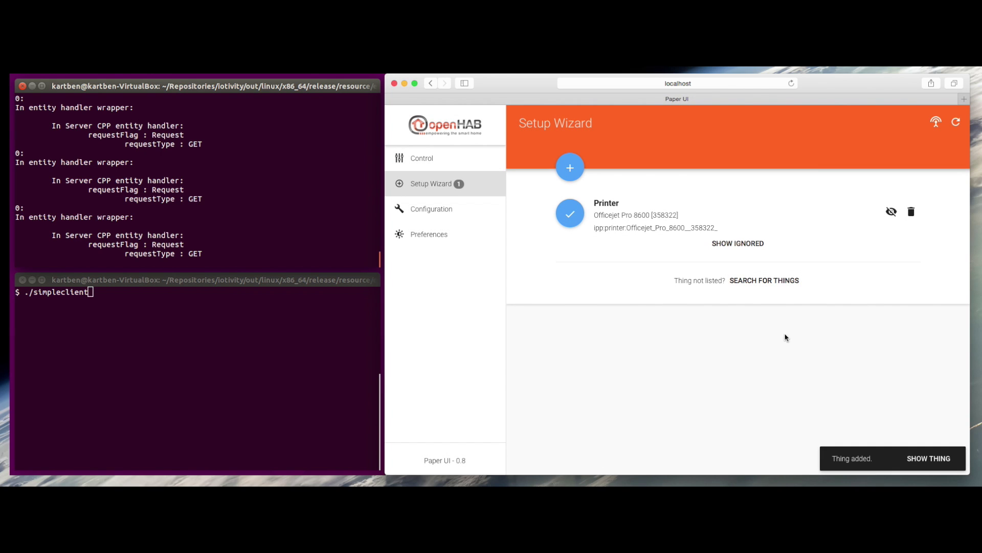
Show the IoTivity group on the Control page, where the new light reads Light Power 0.0
{"action": "left_click", "coordinate": [422, 158]}
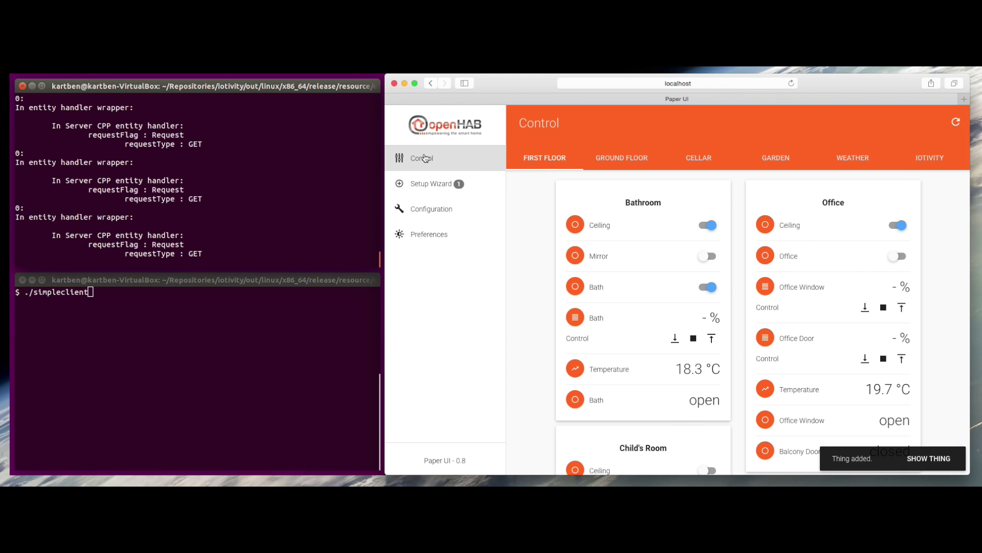
{"action": "left_click", "coordinate": [931, 158]}
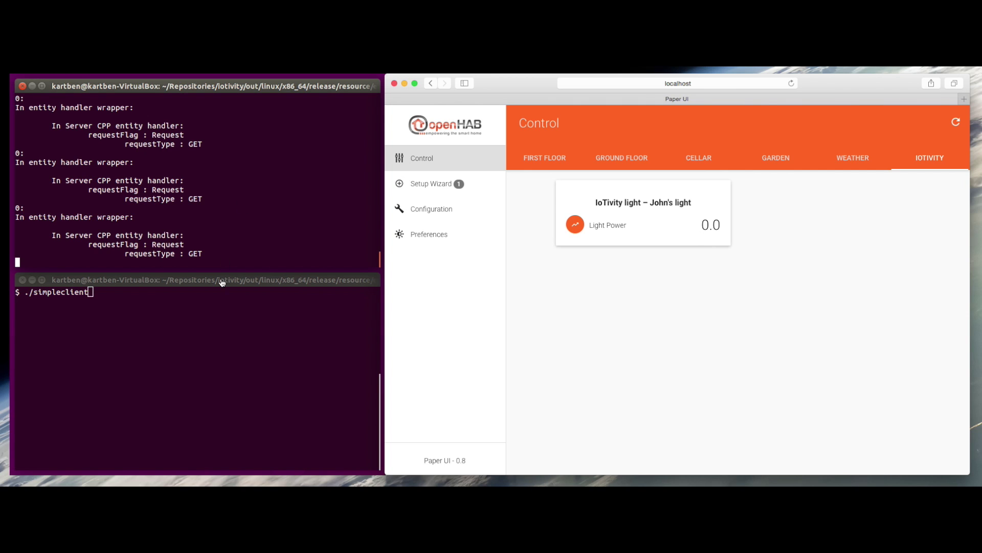
{"action": "left_click", "coordinate": [197, 333]}
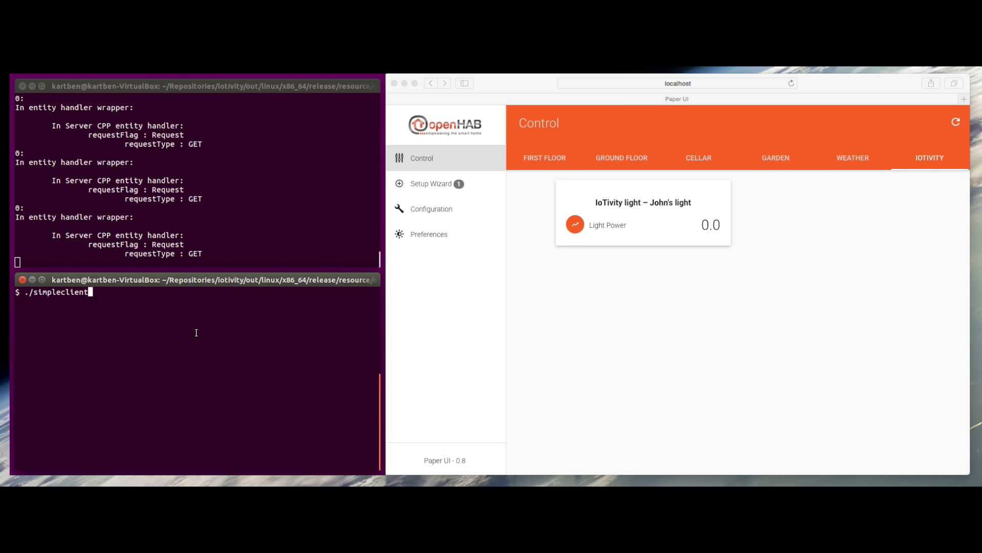
Run ./simpleclient in the lower terminal so the light's Light Power rises to 185.0
{"action": "key", "text": "Return"}
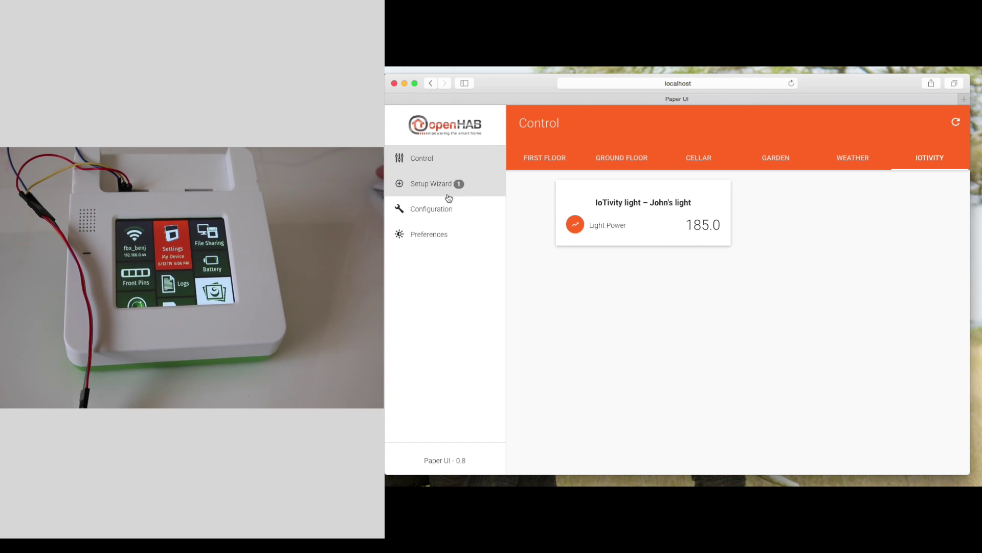
From the inbox, start adding a new IoTivity Binding thing manually instead of by discovery
{"action": "left_click", "coordinate": [461, 183]}
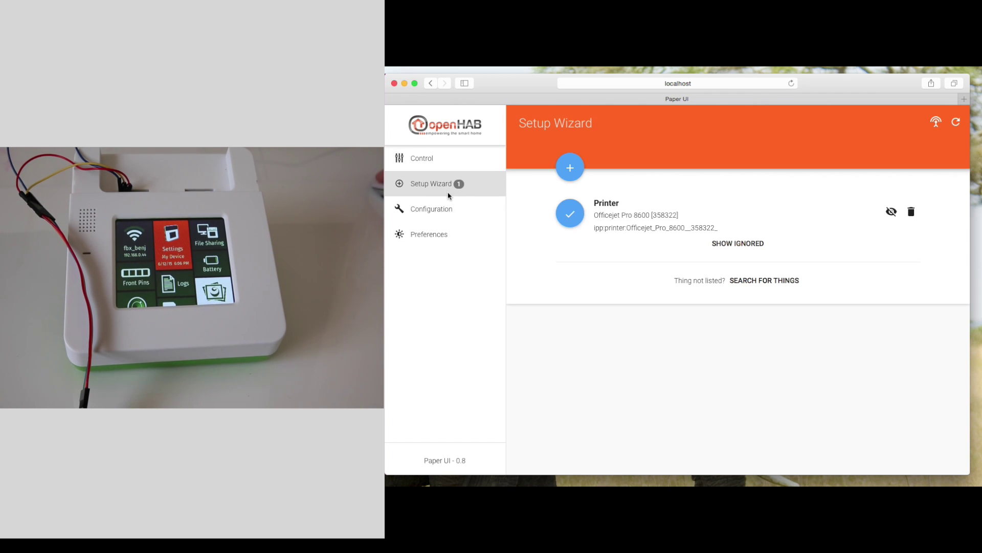
{"action": "left_click", "coordinate": [567, 173]}
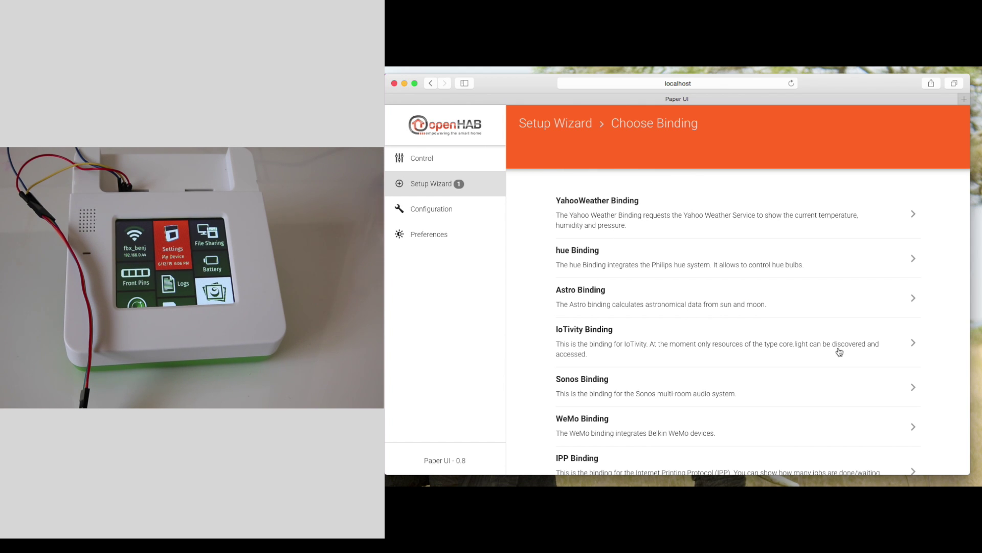
{"action": "left_click", "coordinate": [675, 346]}
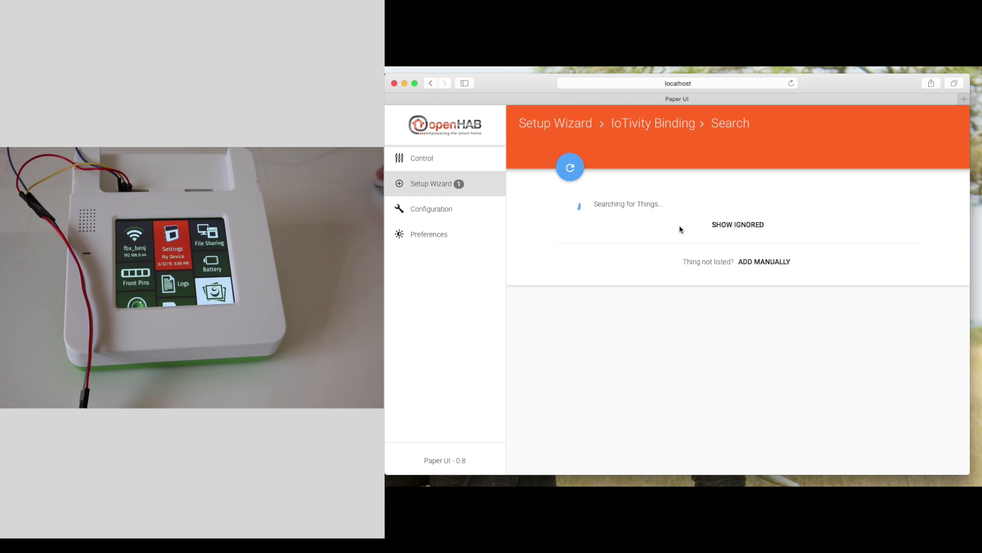
{"action": "left_click", "coordinate": [751, 262]}
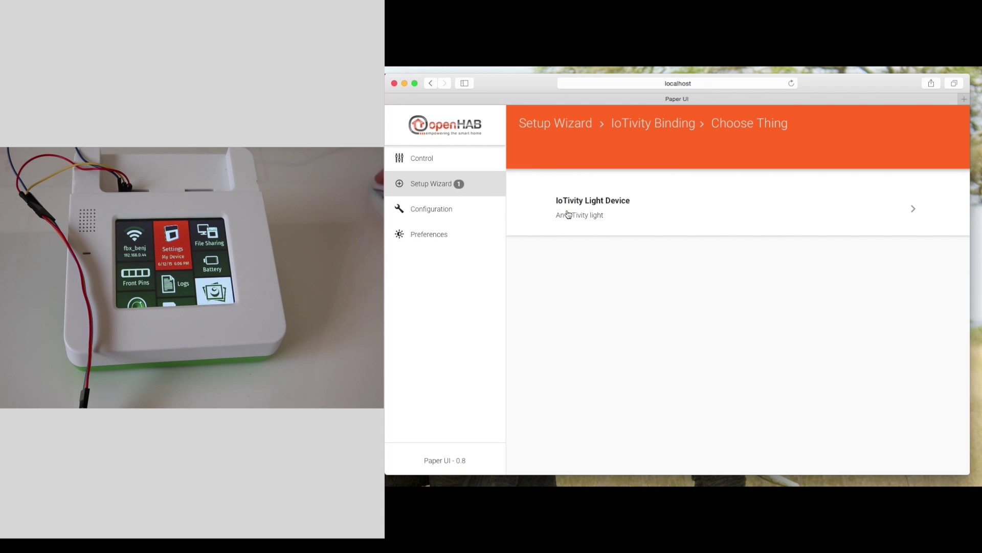
Configure an IoTivity Light Device named 'IoTivity Light Device - KINOMA' in the IoTivity group with URI coap://kinoma.local:5683/a/light
{"action": "left_click", "coordinate": [643, 210]}
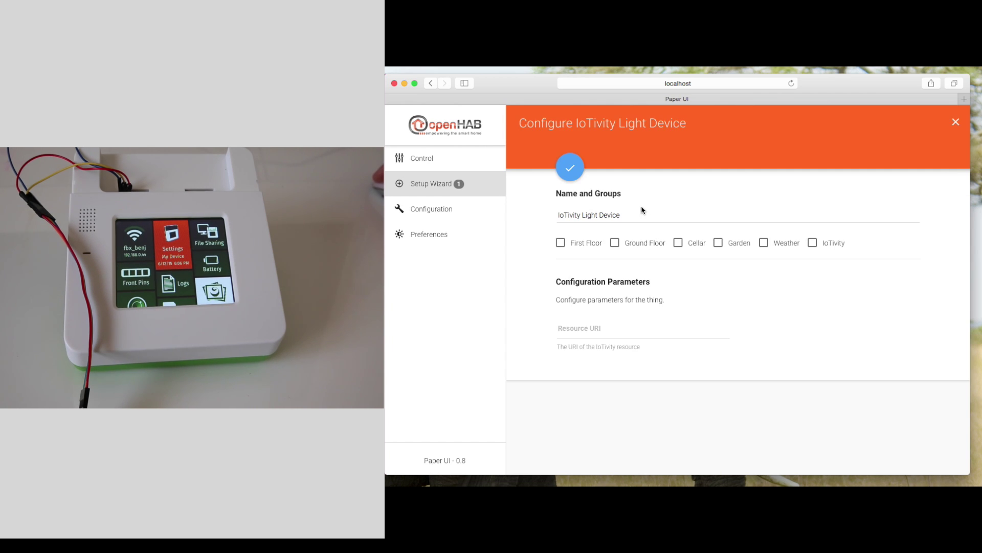
{"action": "left_click", "coordinate": [814, 244]}
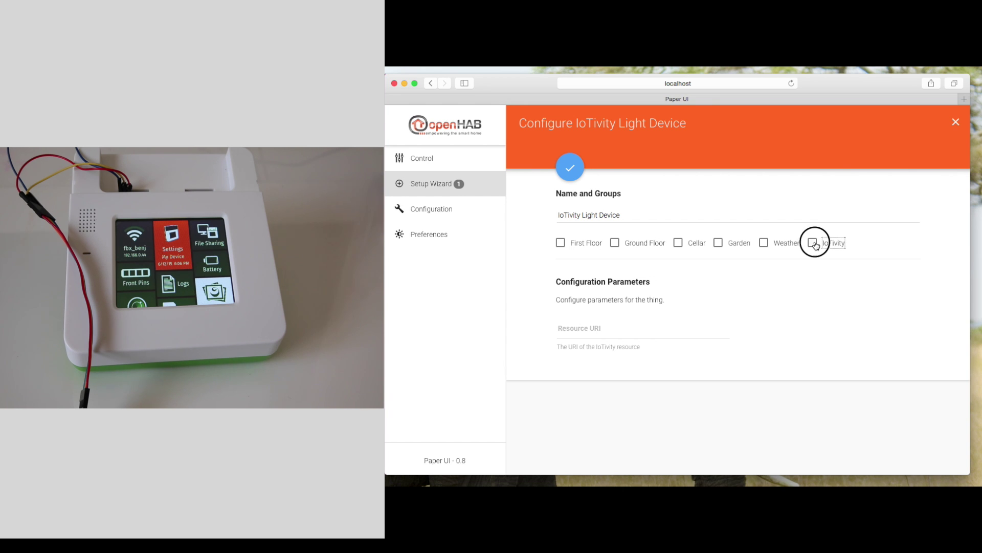
{"action": "left_click", "coordinate": [674, 219]}
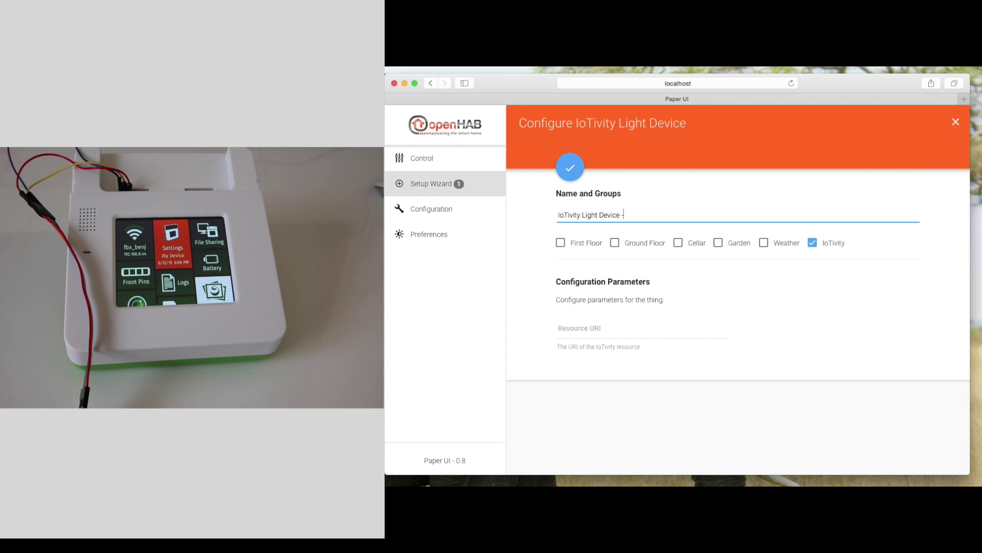
{"action": "type", "text": "NOMA"}
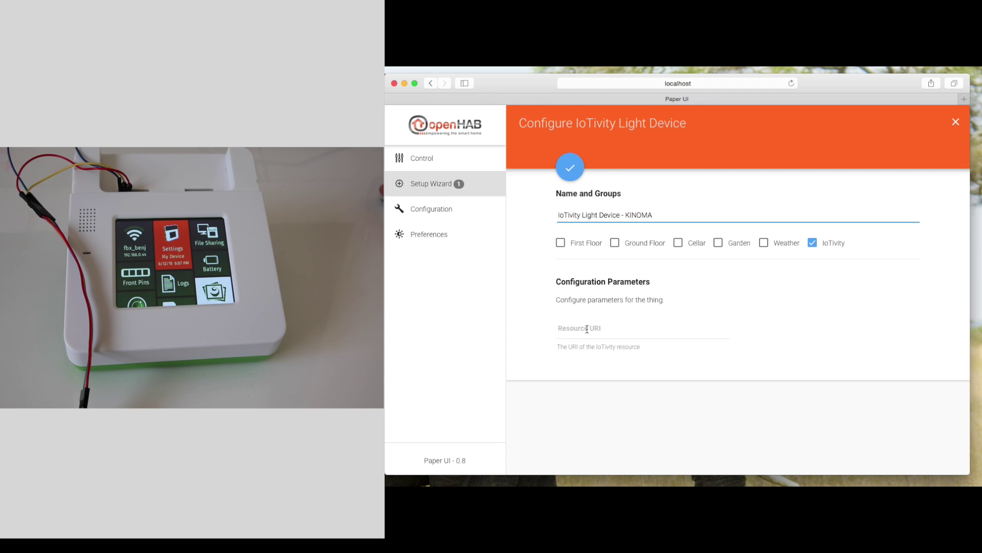
{"action": "left_click", "coordinate": [586, 329]}
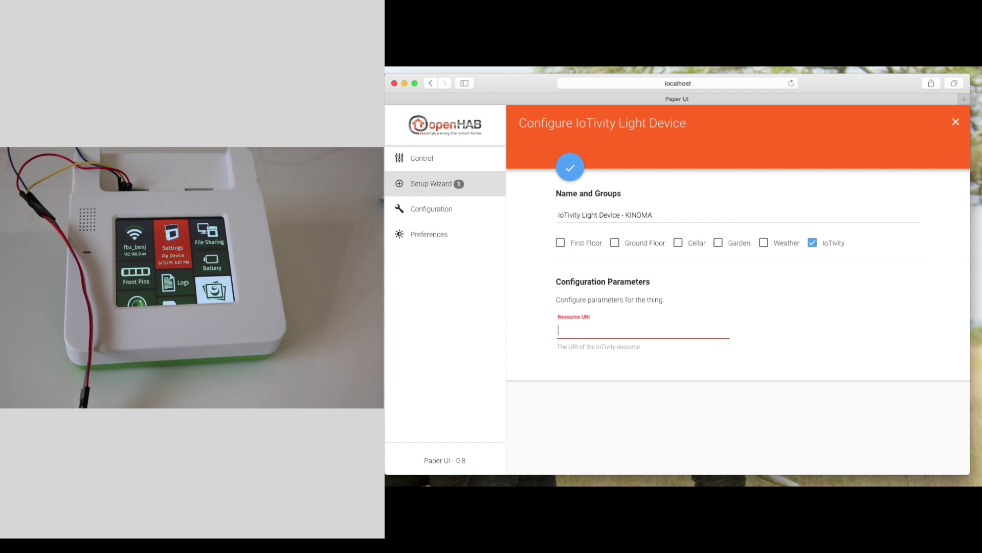
{"action": "type", "text": "coap://kinoma.local:5683/a/light"}
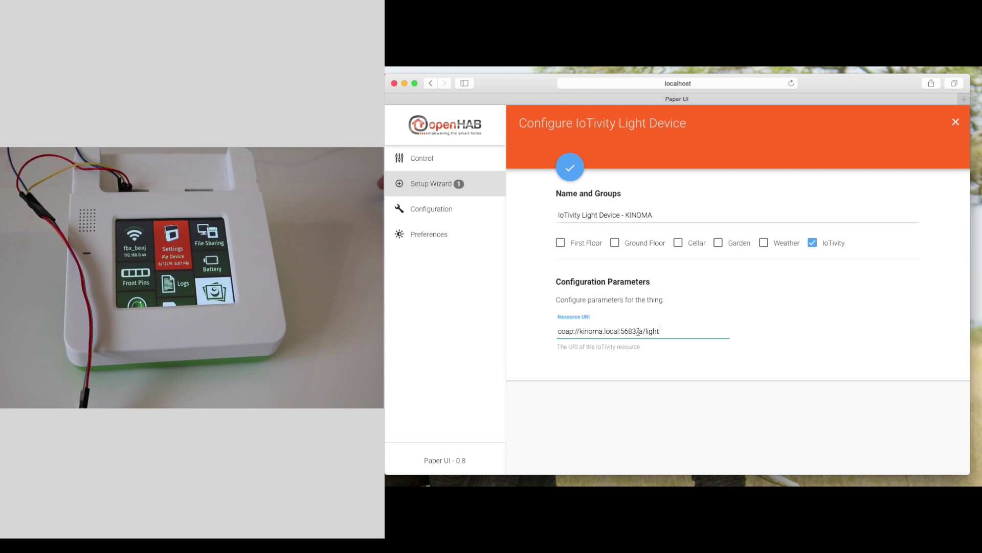
Save the KINOMA light and view the Control IOTIVITY tab showing the discovered light 185.0 and KINOMA 29.0
{"action": "left_click", "coordinate": [571, 167]}
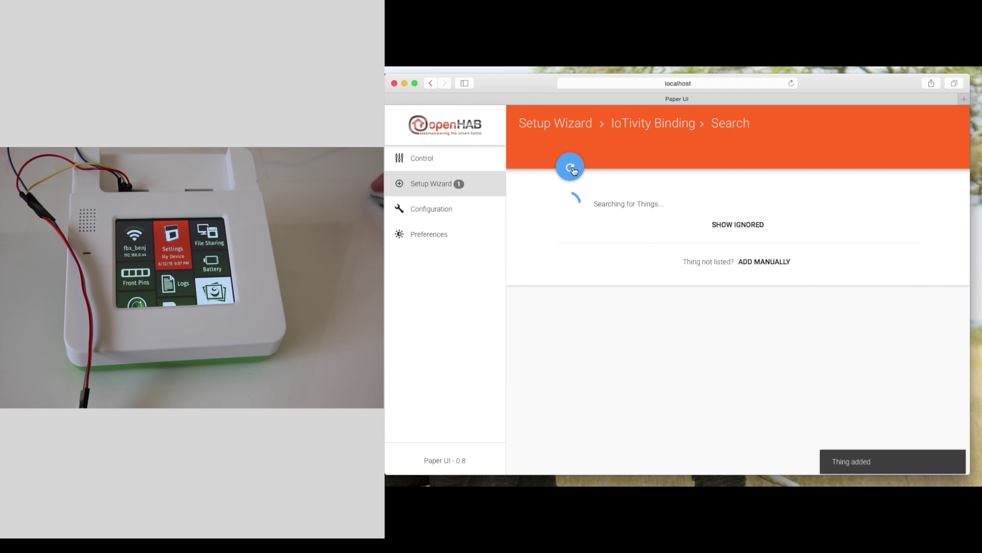
{"action": "left_click", "coordinate": [428, 165]}
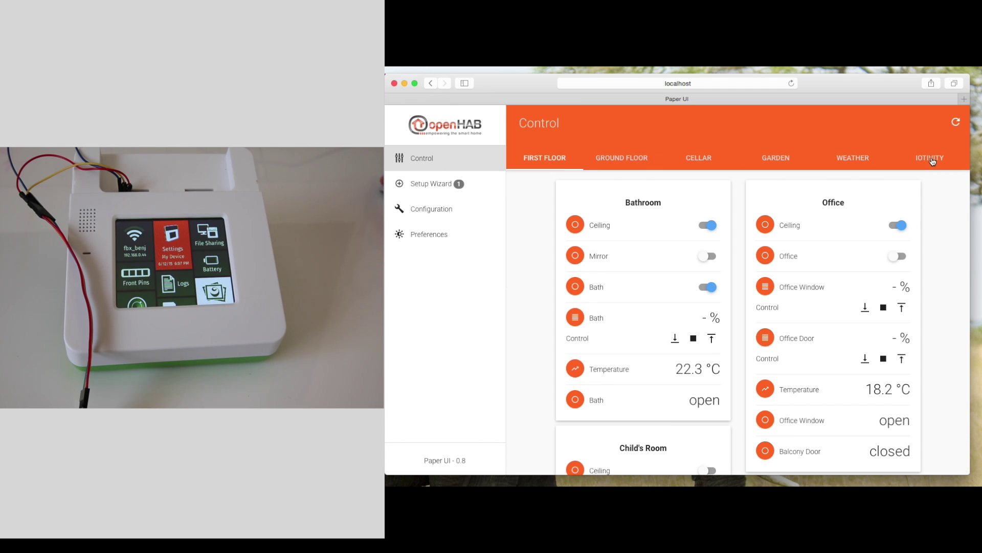
{"action": "left_click", "coordinate": [930, 162]}
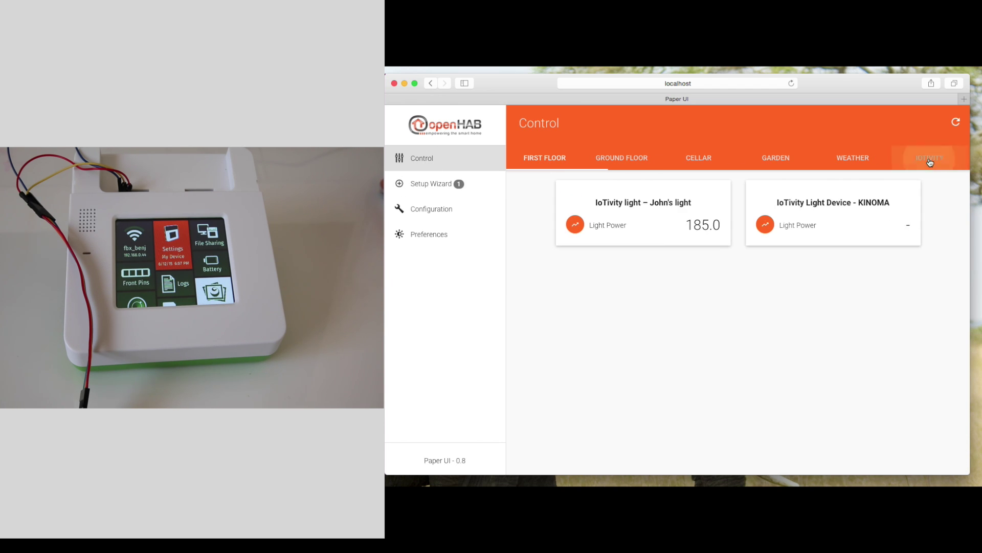